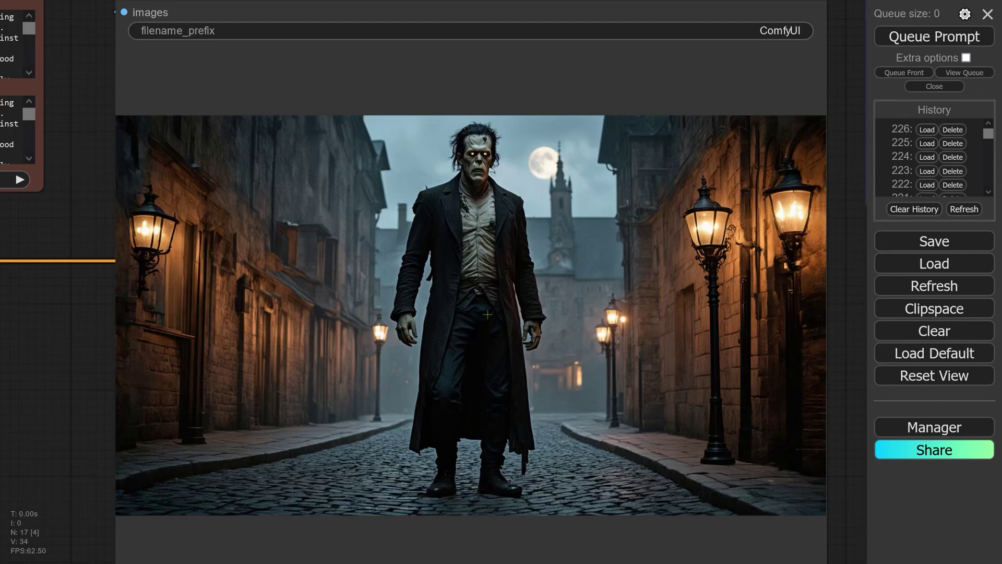
- Zoom and pan across the Frankenstein street render to inspect its details
{"action": "scroll", "coordinate": [448, 215], "scroll_direction": "up", "scroll_amount": 3}
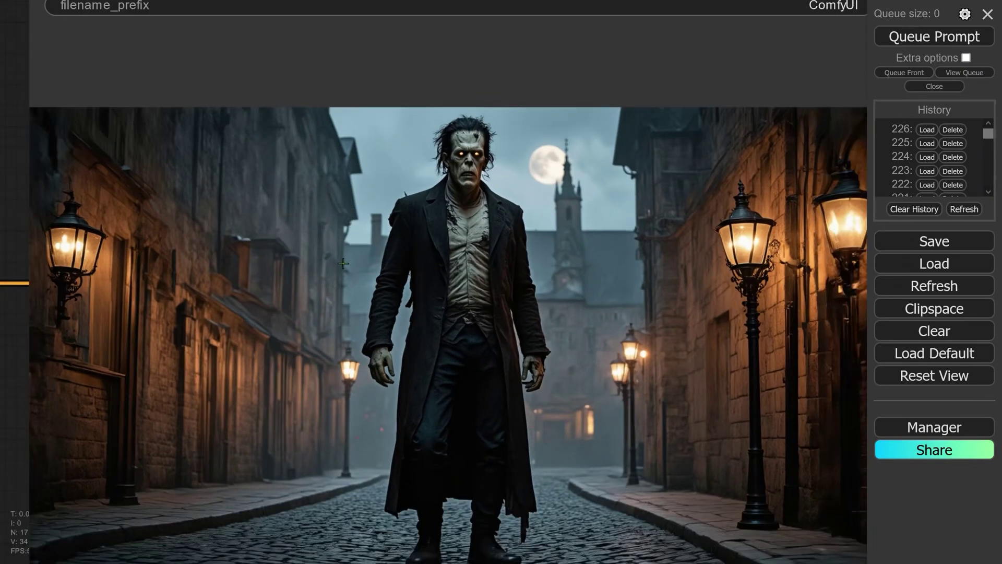
{"action": "left_click_drag", "start_coordinate": [343, 262], "coordinate": [348, 242]}
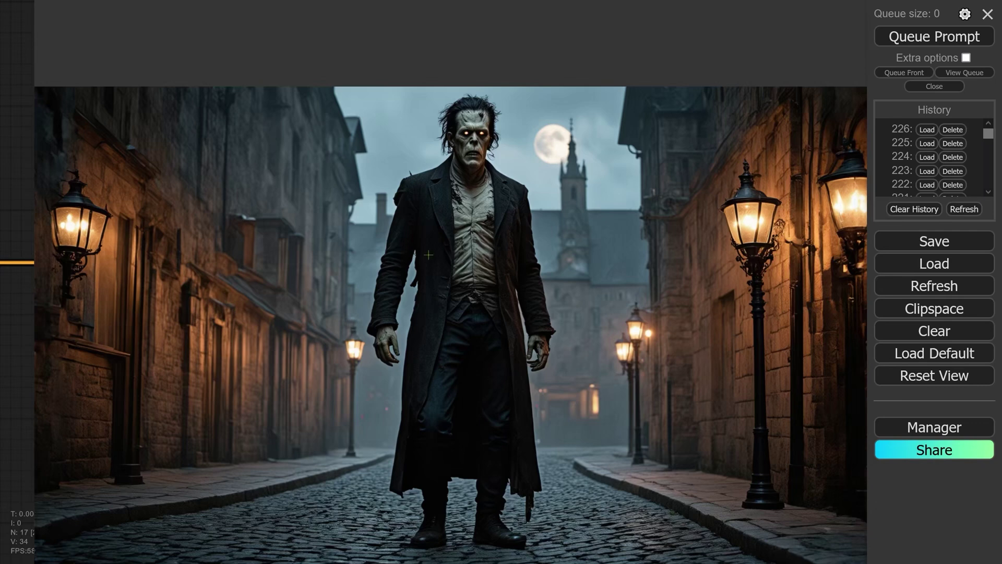
{"action": "left_click_drag", "start_coordinate": [428, 255], "coordinate": [434, 295]}
{"action": "scroll", "coordinate": [443, 247], "scroll_direction": "down", "scroll_amount": 3}
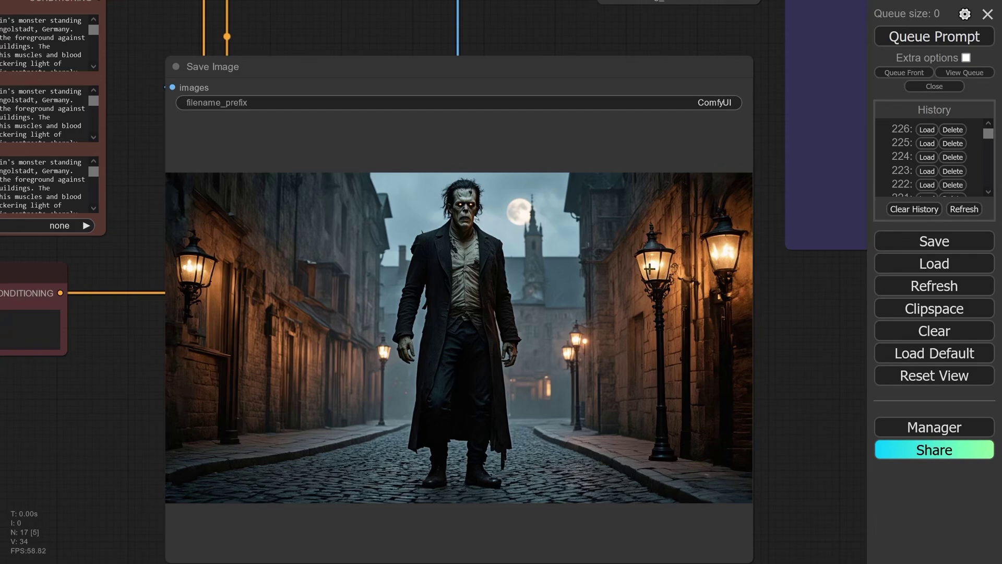
{"action": "scroll", "coordinate": [731, 239], "scroll_direction": "up", "scroll_amount": 3}
{"action": "scroll", "coordinate": [712, 327], "scroll_direction": "up", "scroll_amount": 4}
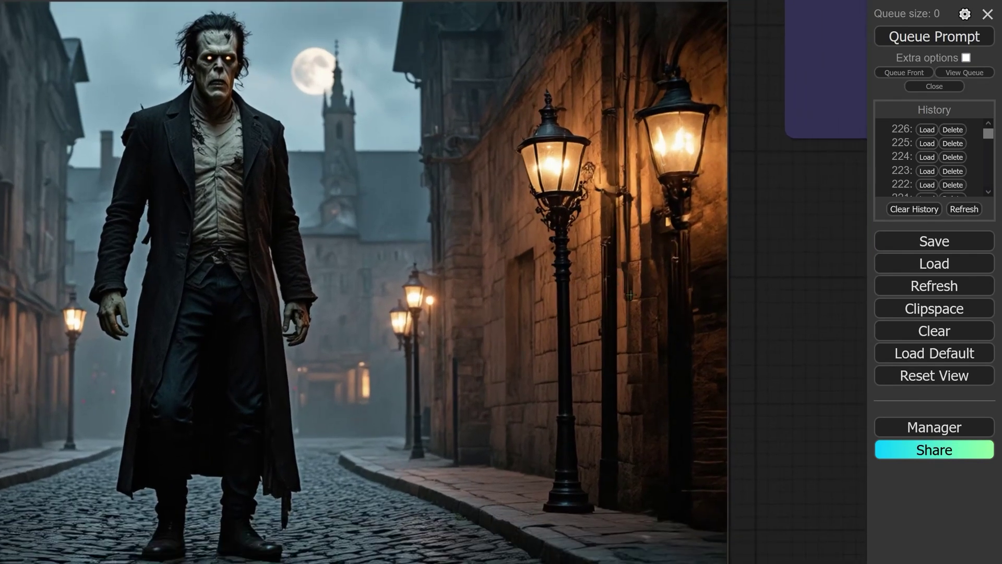
{"action": "scroll", "coordinate": [673, 407], "scroll_direction": "down", "scroll_amount": 3}
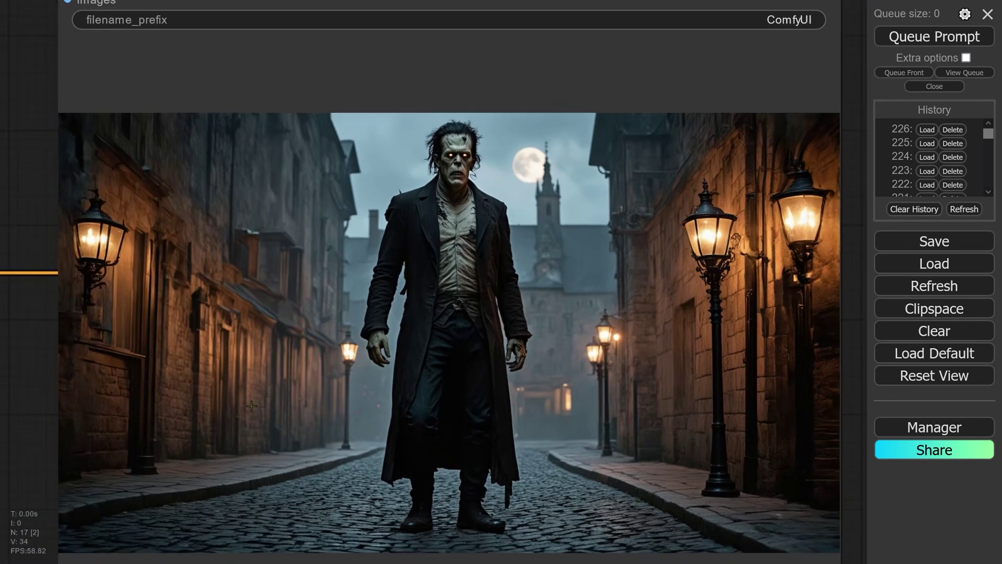
- Pan over to the prompt nodes on the left and zoom in and out around them
{"action": "left_click_drag", "start_coordinate": [251, 406], "coordinate": [361, 416]}
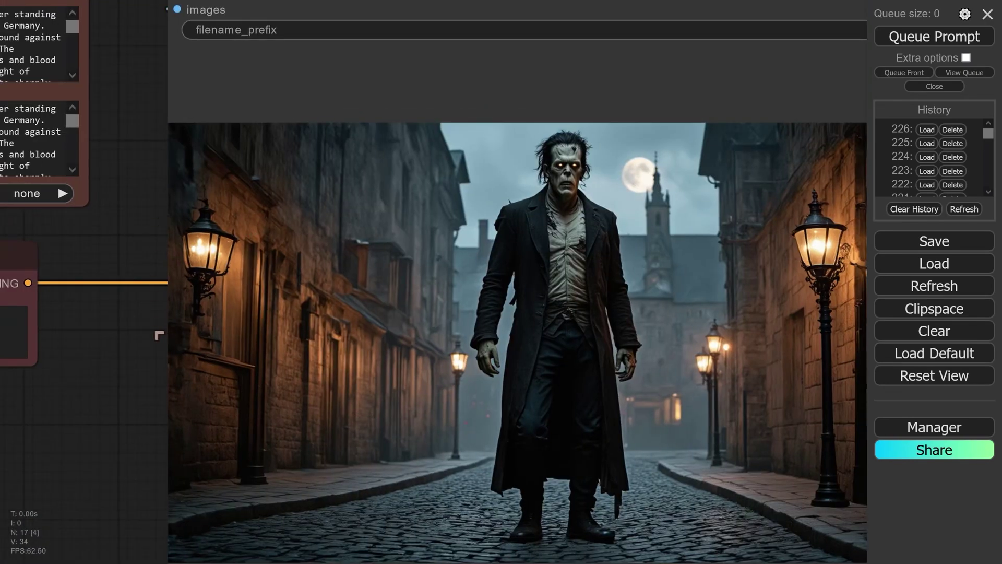
{"action": "scroll", "coordinate": [177, 439], "scroll_direction": "up", "scroll_amount": 3}
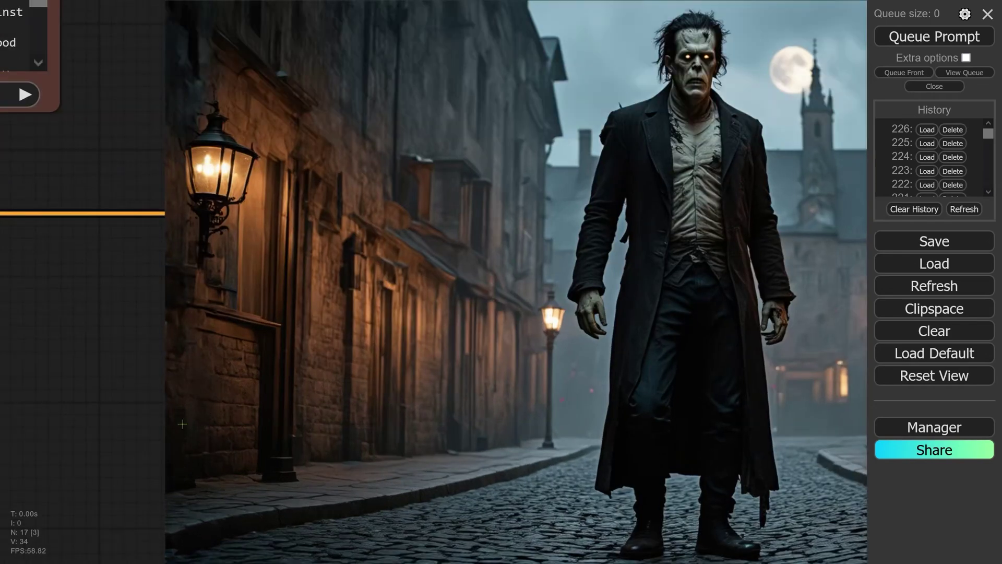
{"action": "scroll", "coordinate": [180, 437], "scroll_direction": "down", "scroll_amount": 4}
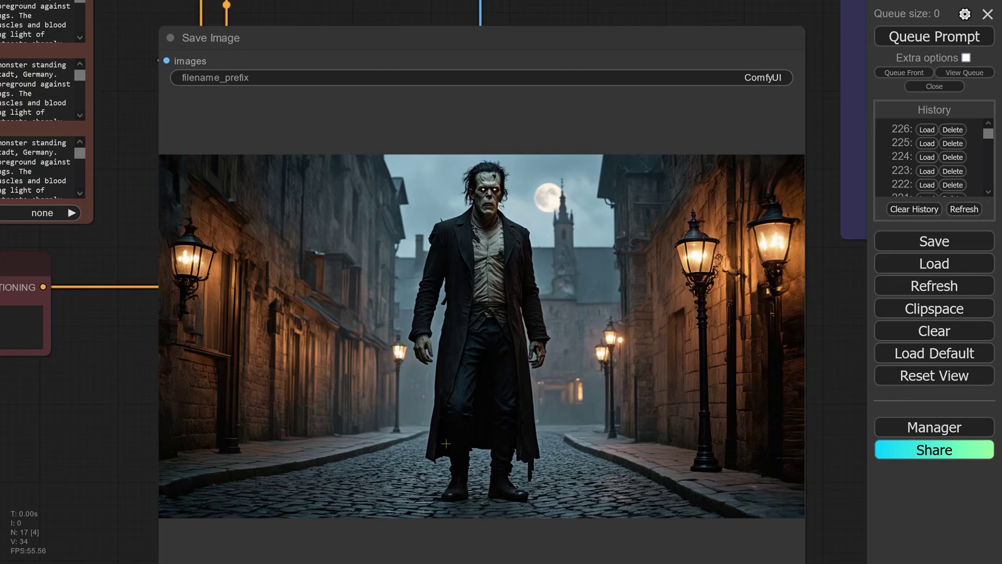
{"action": "scroll", "coordinate": [533, 265], "scroll_direction": "up", "scroll_amount": 5}
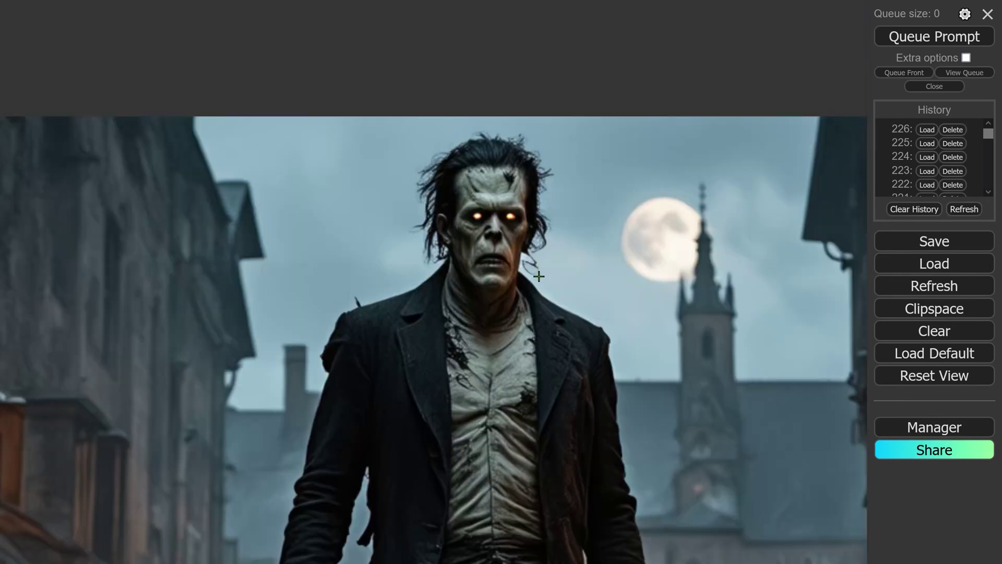
{"action": "scroll", "coordinate": [539, 276], "scroll_direction": "down", "scroll_amount": 5}
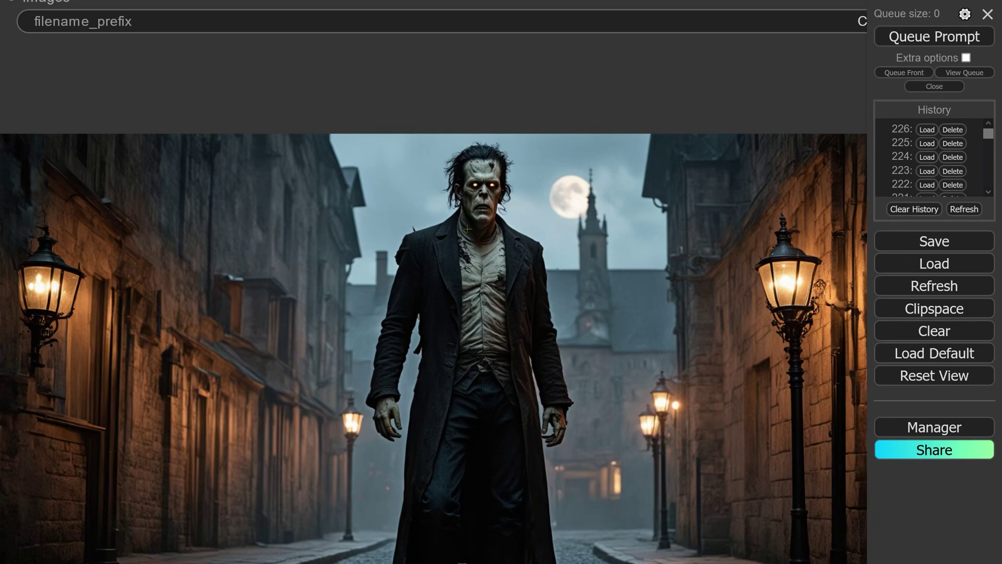
{"action": "scroll", "coordinate": [508, 314], "scroll_direction": "down", "scroll_amount": 2}
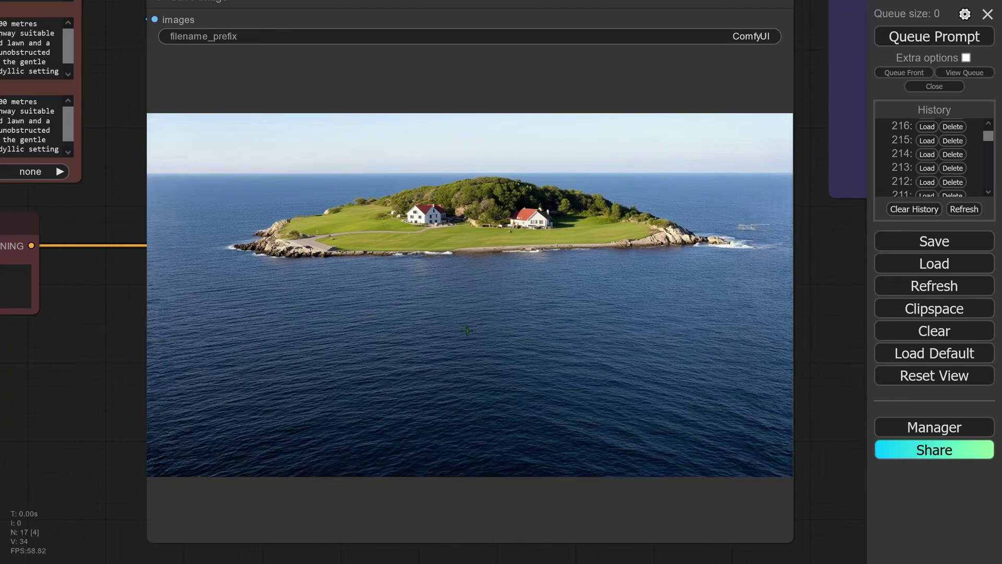
- Compare two island renders from the history in the Save Image output
{"action": "left_click", "coordinate": [918, 170]}
{"action": "left_click", "coordinate": [927, 154]}
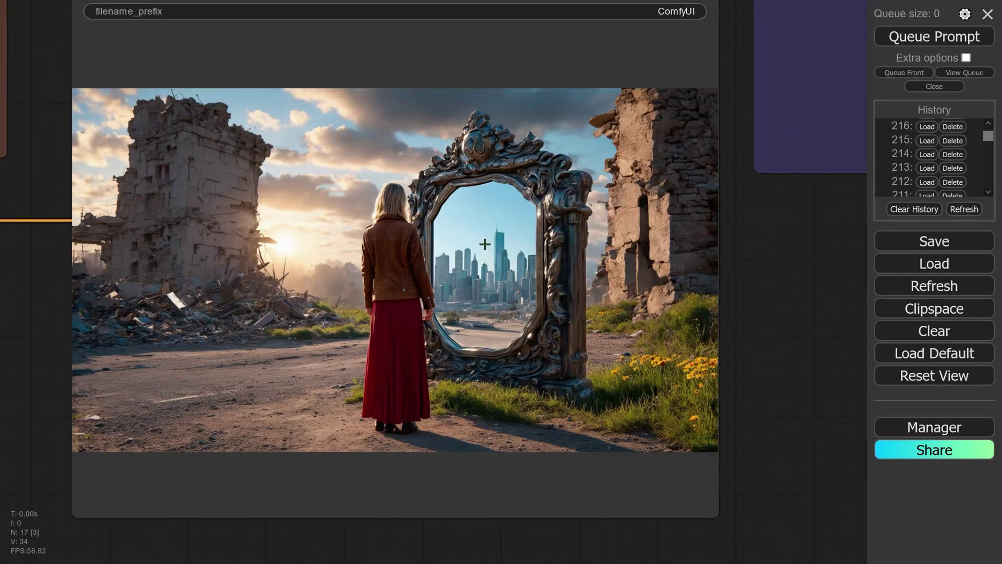
- Zoom into the woman-and-mirror render on the canvas
{"action": "scroll", "coordinate": [354, 303], "scroll_direction": "up", "scroll_amount": 5}
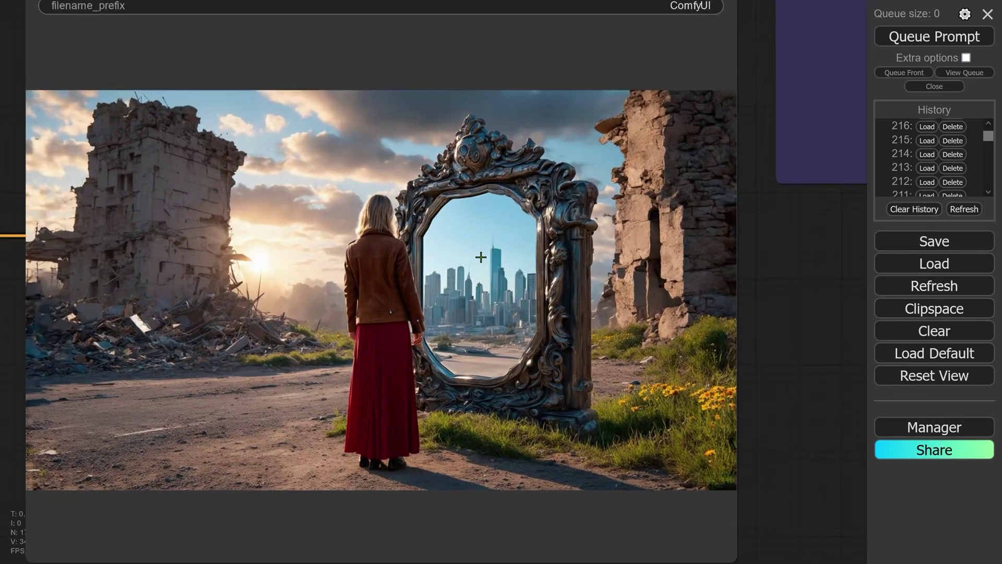
{"action": "scroll", "coordinate": [354, 303], "scroll_direction": "up", "scroll_amount": 3}
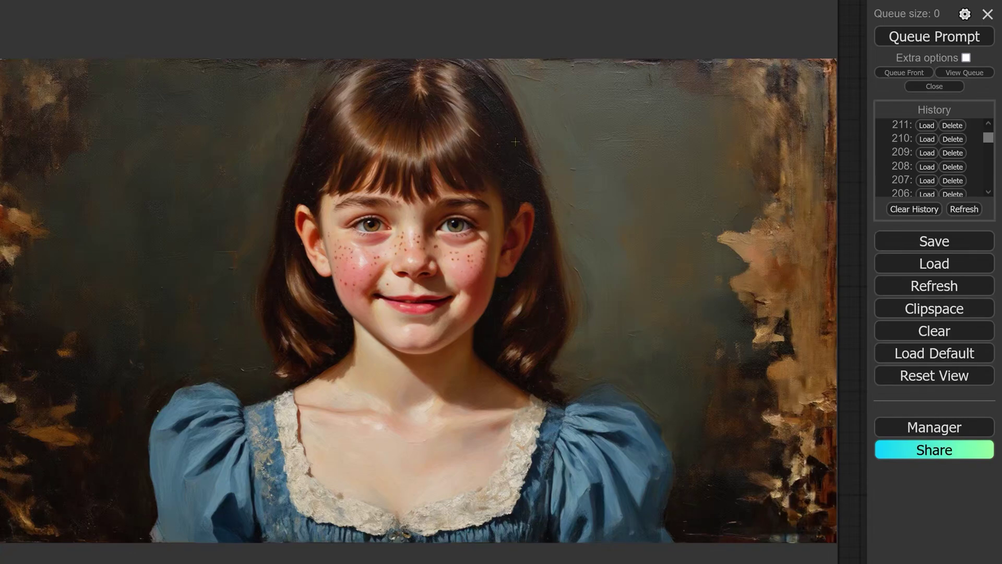
{"action": "scroll", "coordinate": [413, 236], "scroll_direction": "up", "scroll_amount": 5}
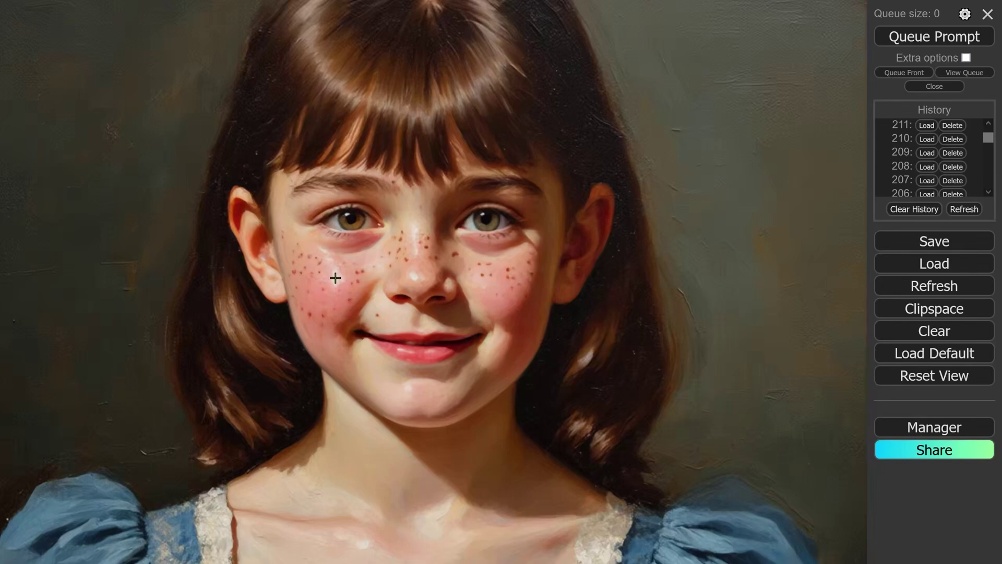
{"action": "scroll", "coordinate": [366, 272], "scroll_direction": "down", "scroll_amount": 5}
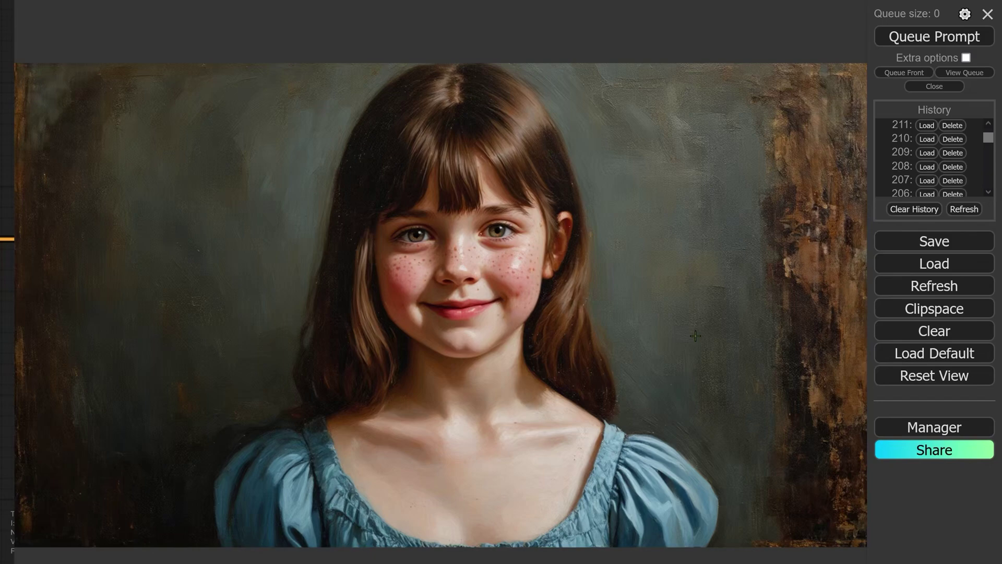
{"action": "scroll", "coordinate": [695, 337], "scroll_direction": "down", "scroll_amount": 2}
{"action": "left_click_drag", "start_coordinate": [695, 336], "coordinate": [695, 320]}
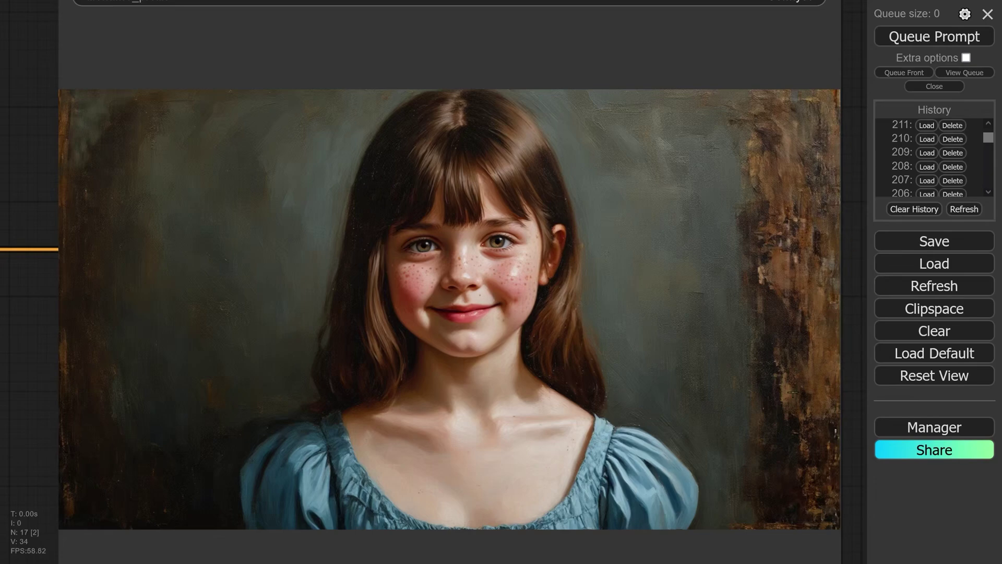
{"action": "scroll", "coordinate": [494, 365], "scroll_direction": "down", "scroll_amount": 2}
{"action": "left_click_drag", "start_coordinate": [299, 338], "coordinate": [446, 460]}
{"action": "scroll", "coordinate": [446, 460], "scroll_direction": "up", "scroll_amount": 1}
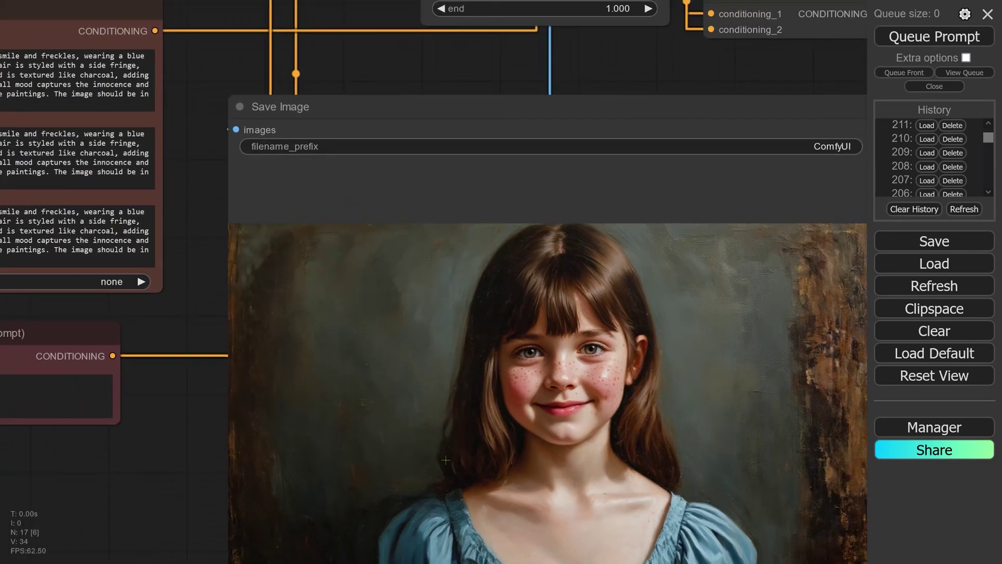
{"action": "scroll", "coordinate": [500, 373], "scroll_direction": "down", "scroll_amount": 2}
{"action": "scroll", "coordinate": [500, 373], "scroll_direction": "up", "scroll_amount": 1}
{"action": "scroll", "coordinate": [498, 220], "scroll_direction": "down", "scroll_amount": 2}
{"action": "scroll", "coordinate": [498, 220], "scroll_direction": "up", "scroll_amount": 2}
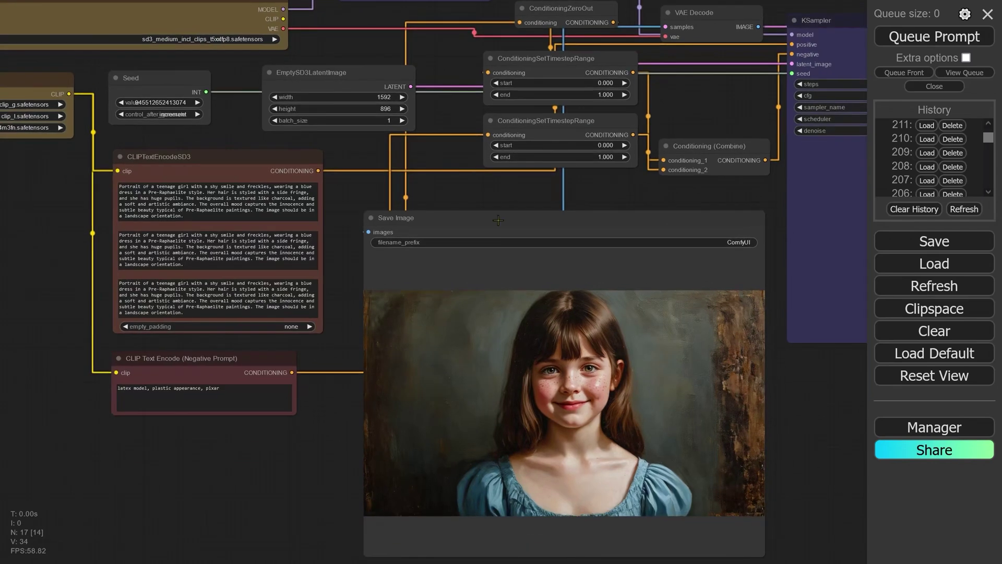
{"action": "scroll", "coordinate": [498, 221], "scroll_direction": "down", "scroll_amount": 2}
{"action": "scroll", "coordinate": [517, 199], "scroll_direction": "up", "scroll_amount": 2}
{"action": "scroll", "coordinate": [517, 199], "scroll_direction": "down", "scroll_amount": 2}
{"action": "scroll", "coordinate": [533, 173], "scroll_direction": "up", "scroll_amount": 2}
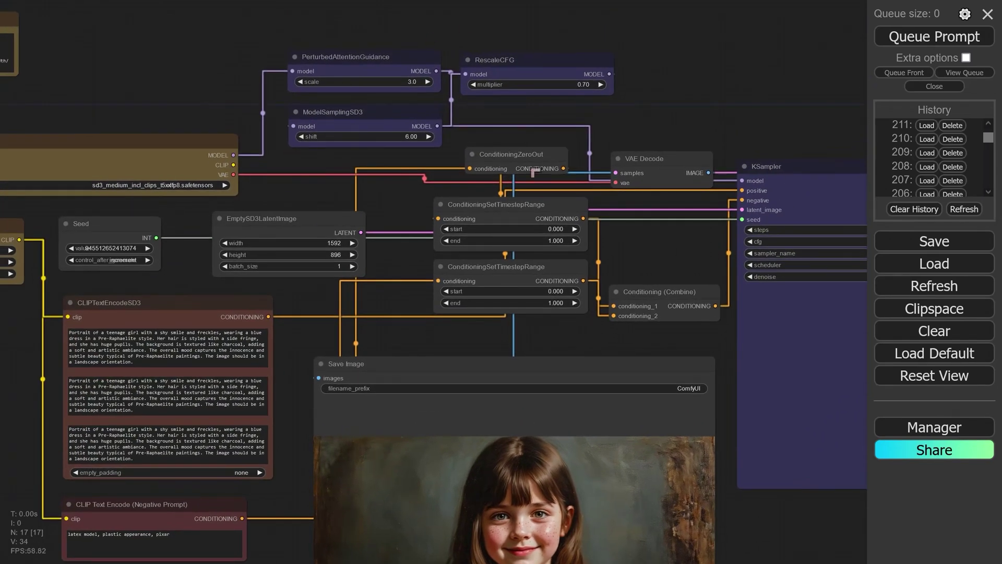
{"action": "left_click_drag", "start_coordinate": [432, 322], "coordinate": [401, 178]}
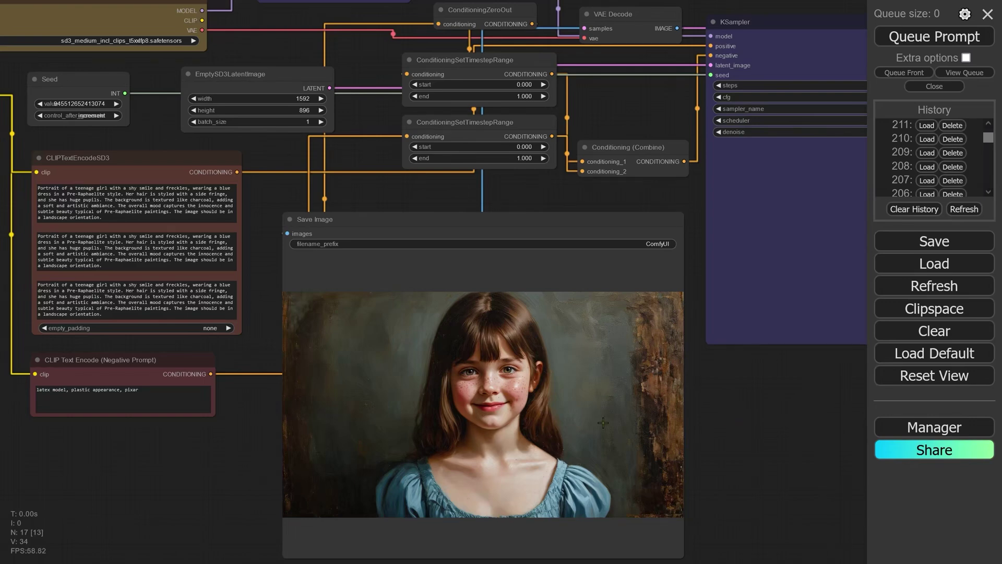
{"action": "scroll", "coordinate": [493, 419], "scroll_direction": "up", "scroll_amount": 5}
{"action": "left_click_drag", "start_coordinate": [501, 419], "coordinate": [532, 362]}
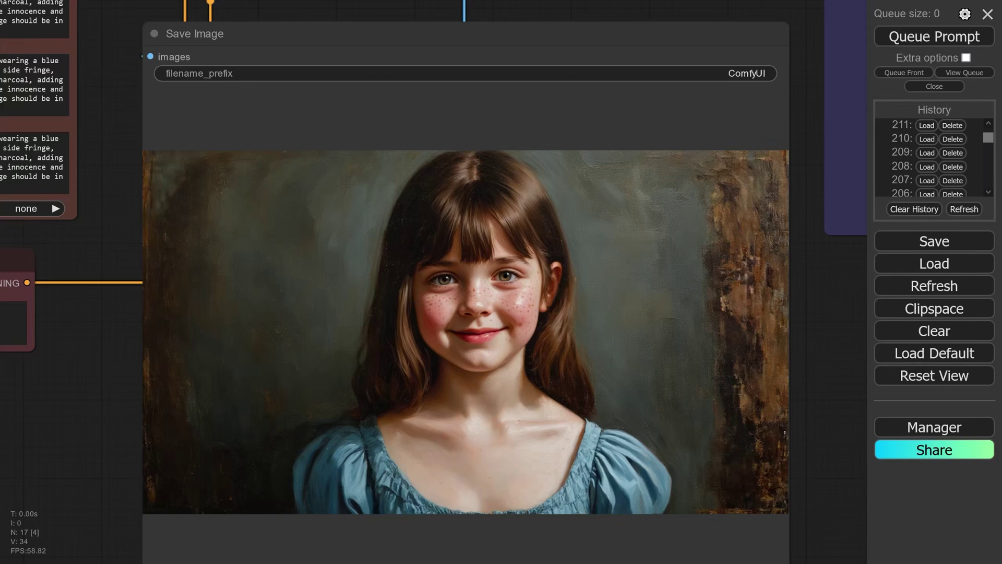
- Select the Save Image node and scroll through earlier history entries for the top-hat woman render
{"action": "left_click", "coordinate": [205, 365]}
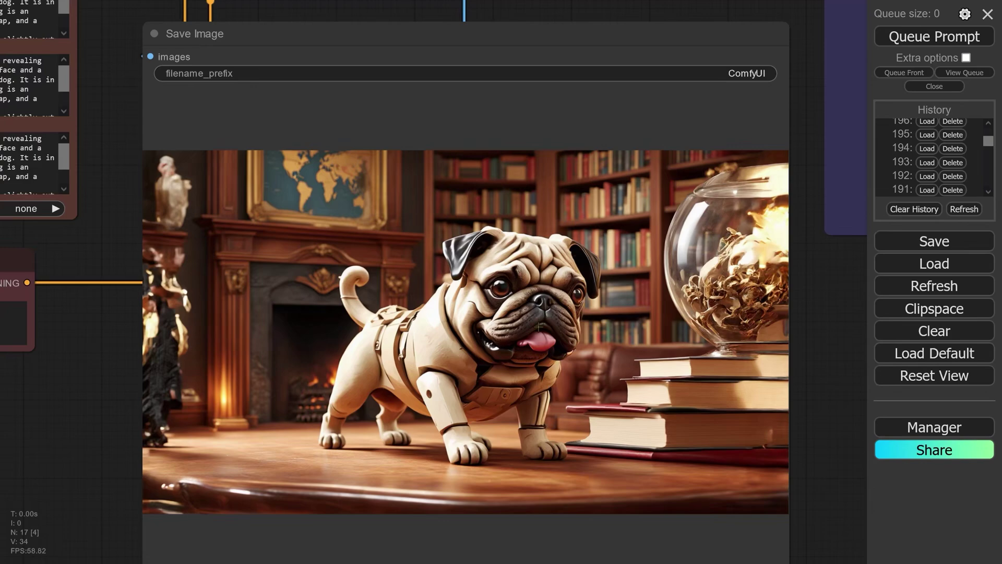
{"action": "scroll", "coordinate": [501, 428], "scroll_direction": "up", "scroll_amount": 3}
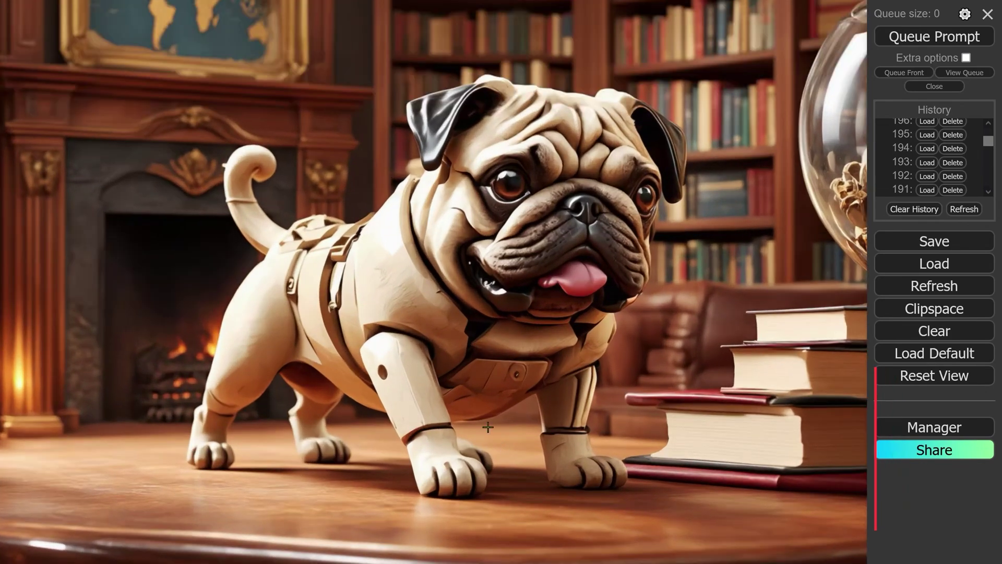
{"action": "scroll", "coordinate": [500, 458], "scroll_direction": "down", "scroll_amount": 2}
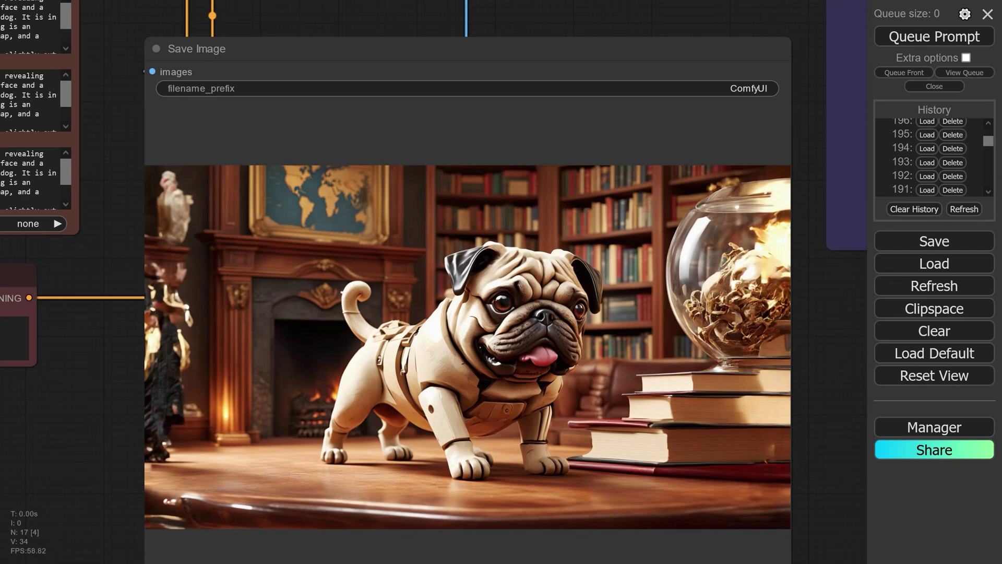
{"action": "scroll", "coordinate": [623, 316], "scroll_direction": "up", "scroll_amount": 3}
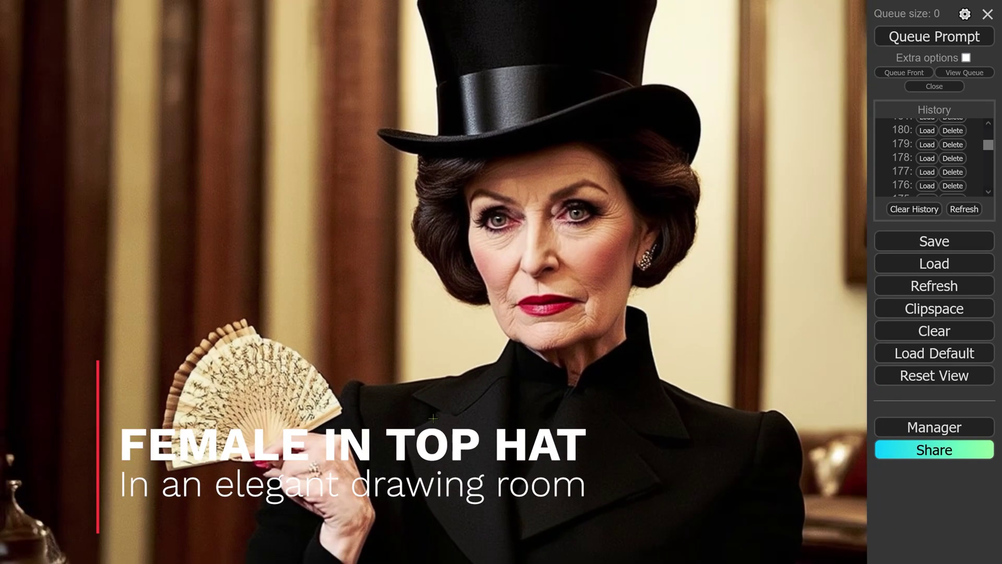
- Load history entry 178, the bearded man in a top hat, and reposition the canvas
{"action": "left_click_drag", "start_coordinate": [433, 417], "coordinate": [468, 333]}
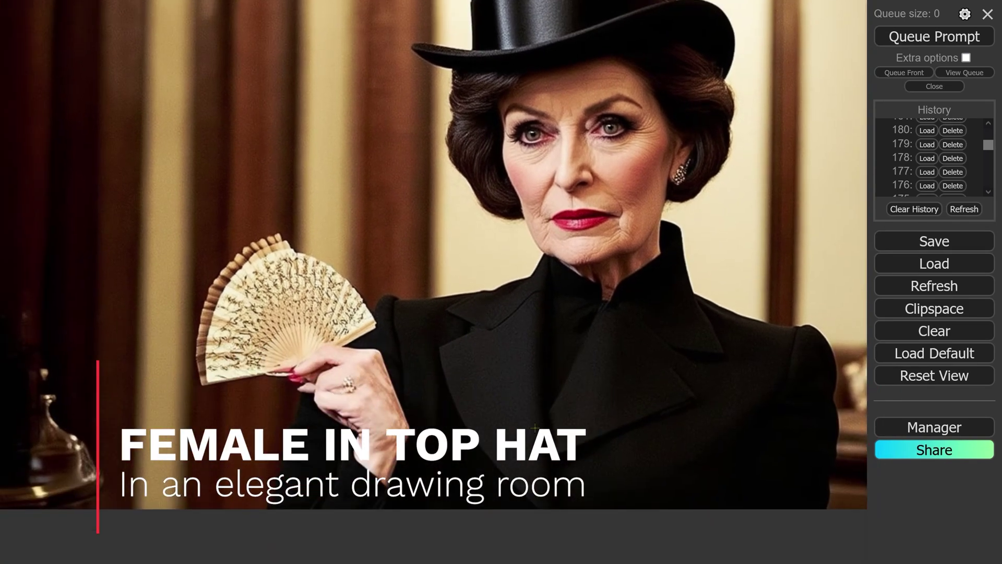
{"action": "left_click", "coordinate": [927, 159]}
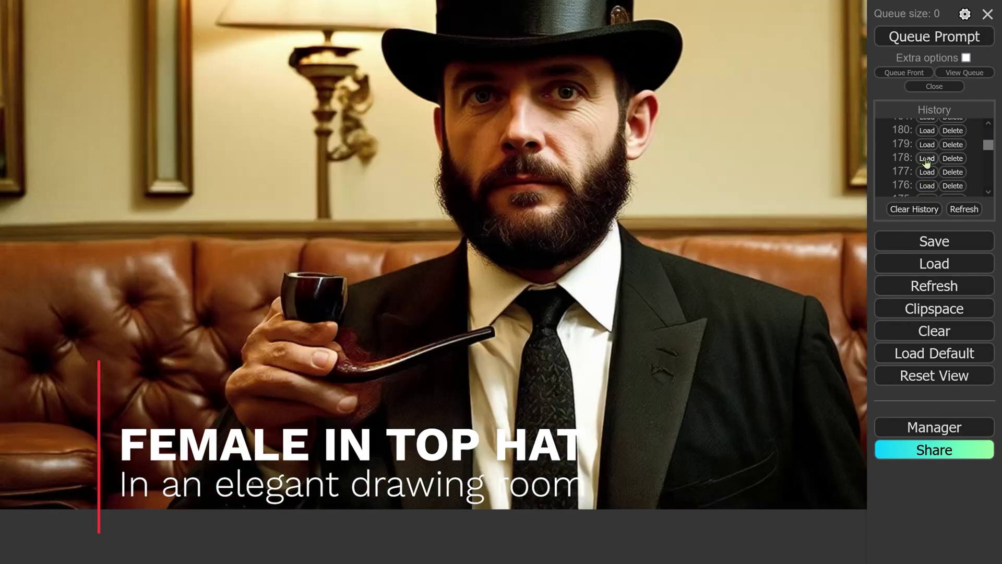
{"action": "left_click_drag", "start_coordinate": [82, 437], "coordinate": [80, 492]}
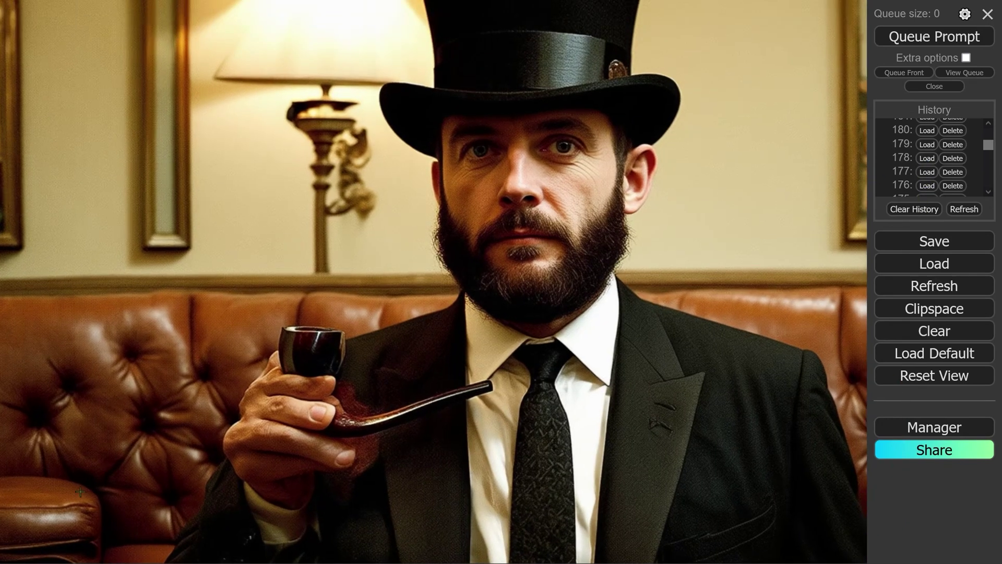
{"action": "scroll", "coordinate": [511, 478], "scroll_direction": "down", "scroll_amount": 3}
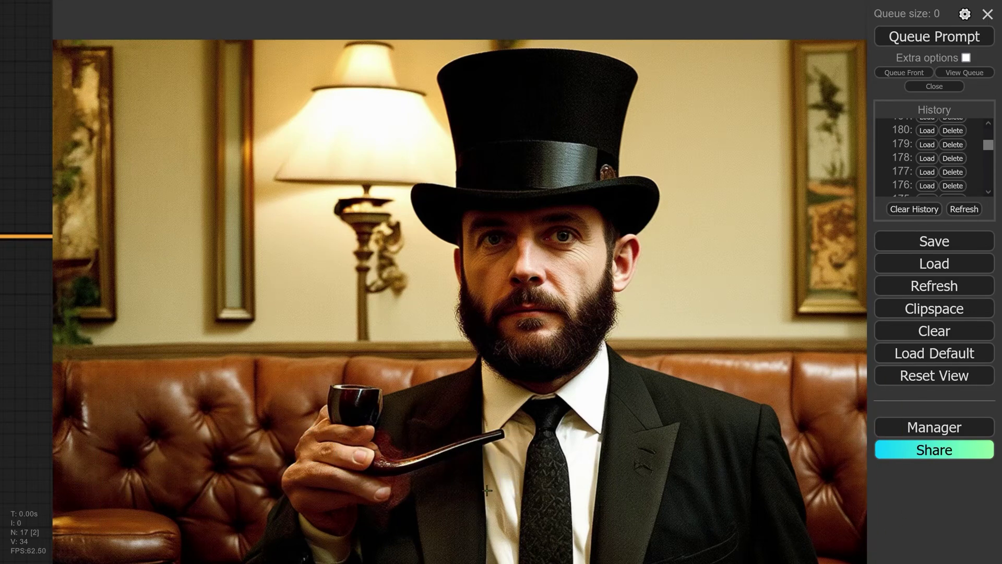
- Nudge the canvas view up slightly over the Save Image output
{"action": "left_click_drag", "start_coordinate": [487, 491], "coordinate": [496, 473]}
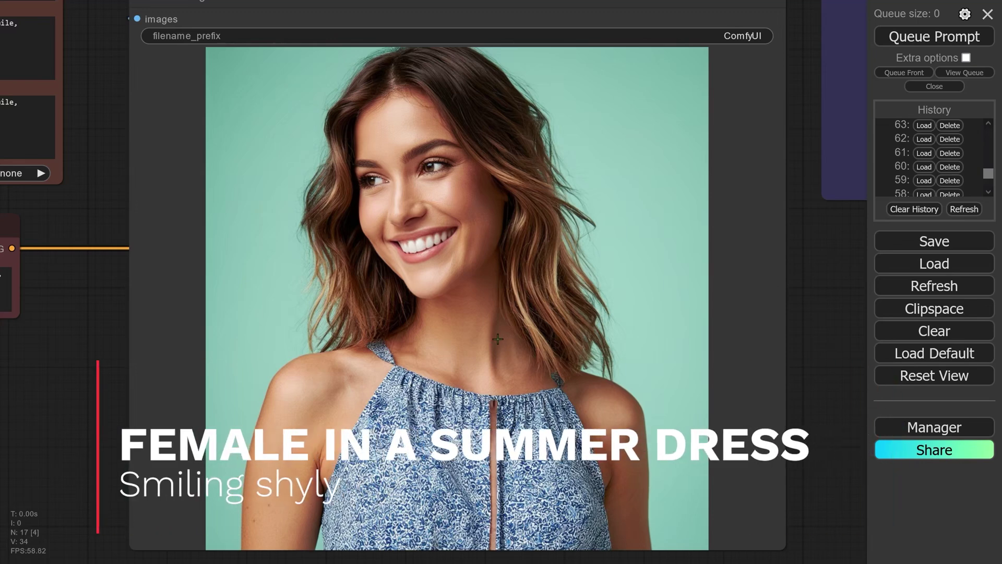
{"action": "scroll", "coordinate": [497, 340], "scroll_direction": "up", "scroll_amount": 1}
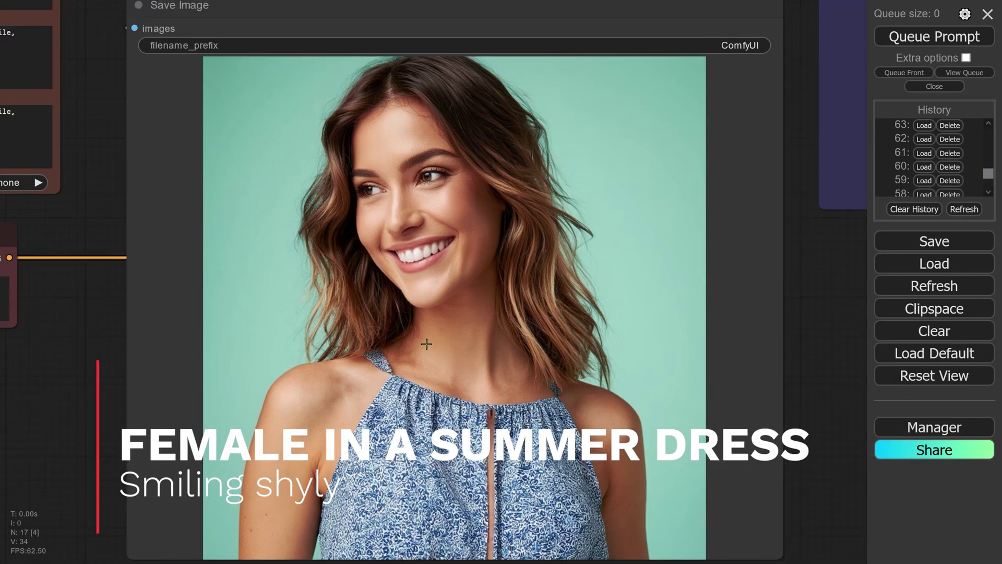